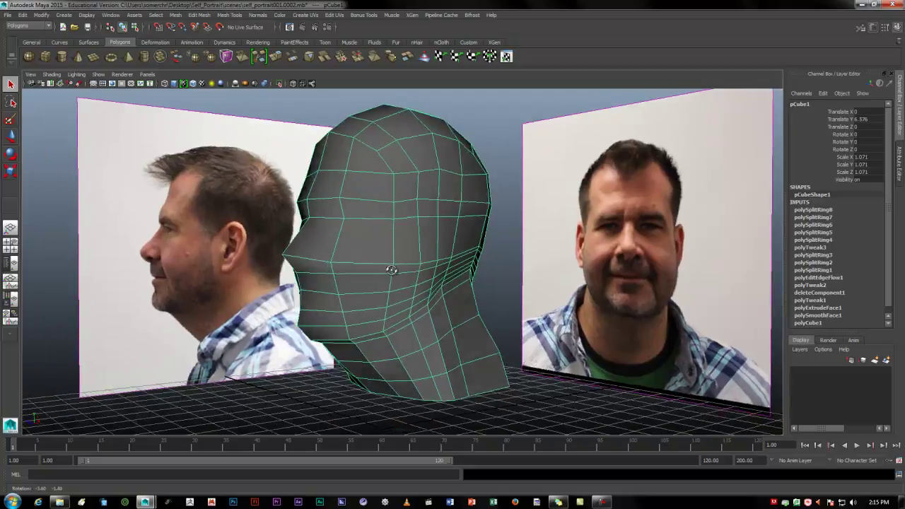
Preview the head mesh with smooth display and return it to the unsmoothed polygon display.
{"action": "key", "text": "3"}
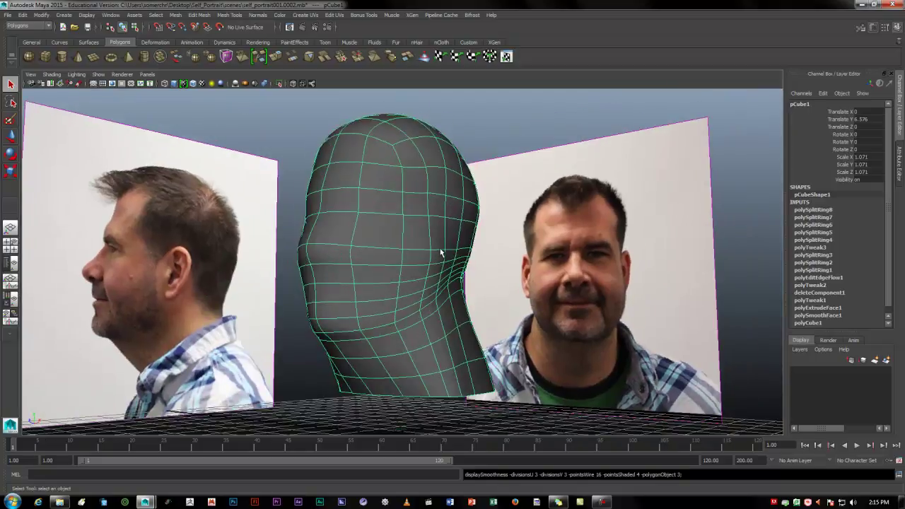
{"action": "left_click", "coordinate": [299, 125]}
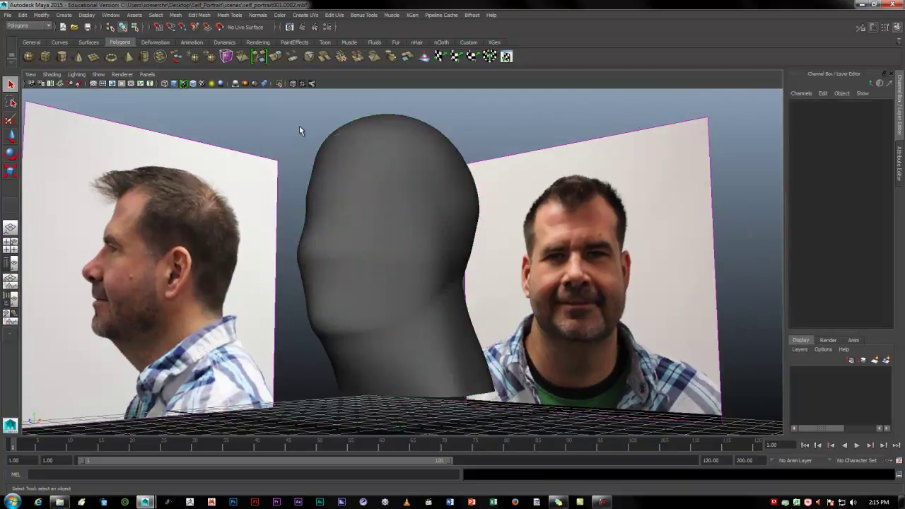
{"action": "left_click_drag", "start_coordinate": [383, 416], "coordinate": [393, 295], "text": "alt"}
{"action": "left_click", "coordinate": [396, 223]}
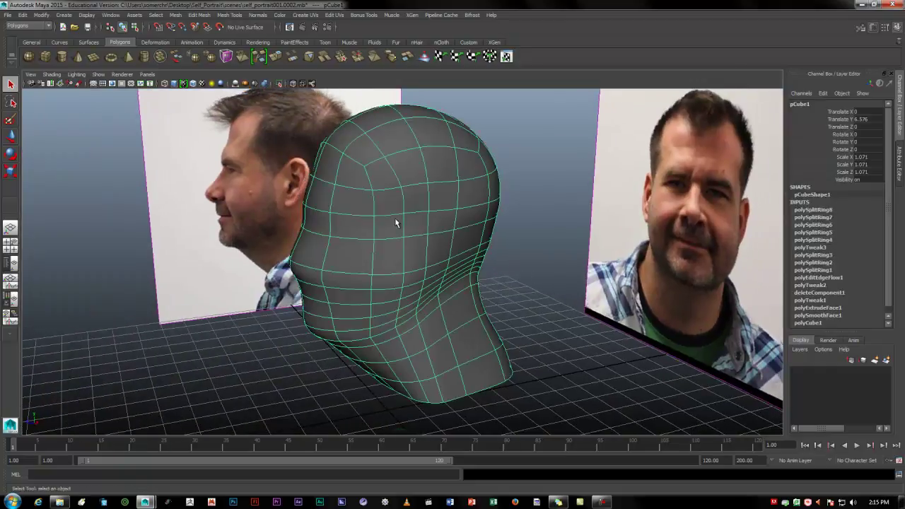
{"action": "key", "text": "1"}
Examine the shading of the unsmoothed head around the jaw and neck from several angles.
{"action": "left_click", "coordinate": [538, 341]}
{"action": "left_click_drag", "start_coordinate": [438, 381], "coordinate": [495, 354], "text": "alt"}
{"action": "left_click", "coordinate": [376, 174]}
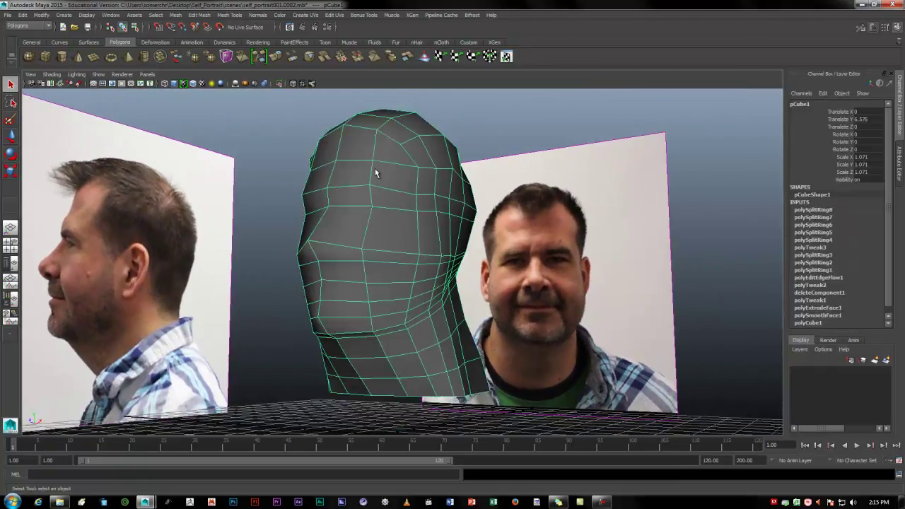
{"action": "left_click", "coordinate": [302, 381]}
{"action": "left_click_drag", "start_coordinate": [394, 398], "coordinate": [376, 369], "text": "alt"}
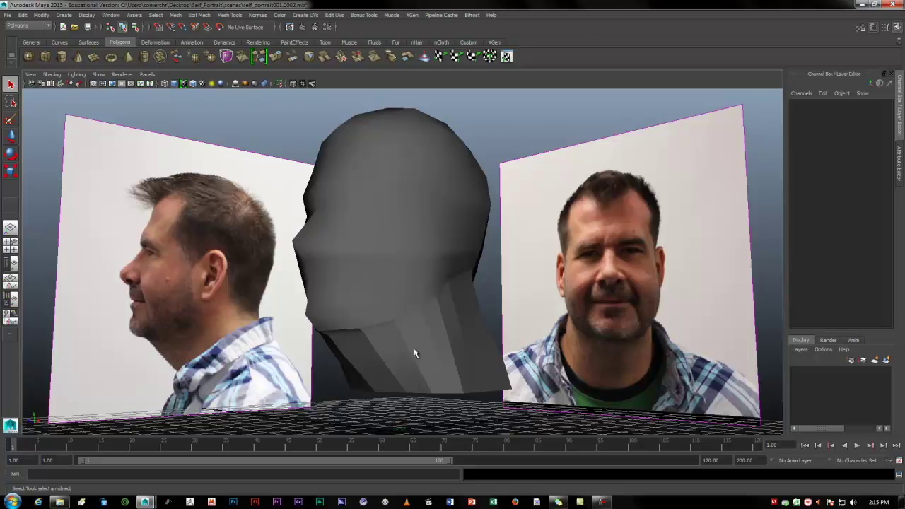
{"action": "mouse_move", "coordinate": [466, 337]}
{"action": "left_mouse_down", "text": "alt"}
{"action": "mouse_move", "coordinate": [450, 319]}
{"action": "mouse_move", "coordinate": [463, 345]}
{"action": "left_mouse_up", "text": "alt"}
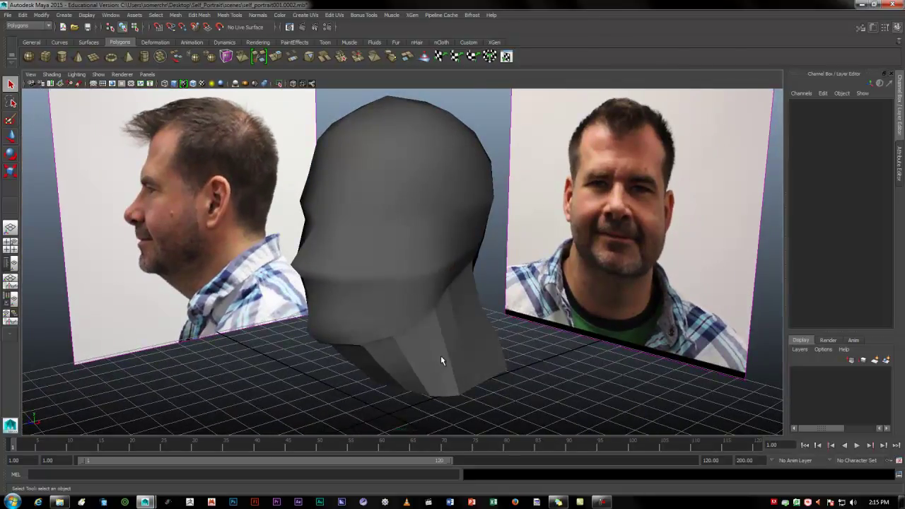
{"action": "mouse_move", "coordinate": [430, 347]}
{"action": "left_mouse_down", "text": "alt"}
{"action": "mouse_move", "coordinate": [443, 340]}
{"action": "mouse_move", "coordinate": [431, 347]}
{"action": "left_mouse_up", "text": "alt"}
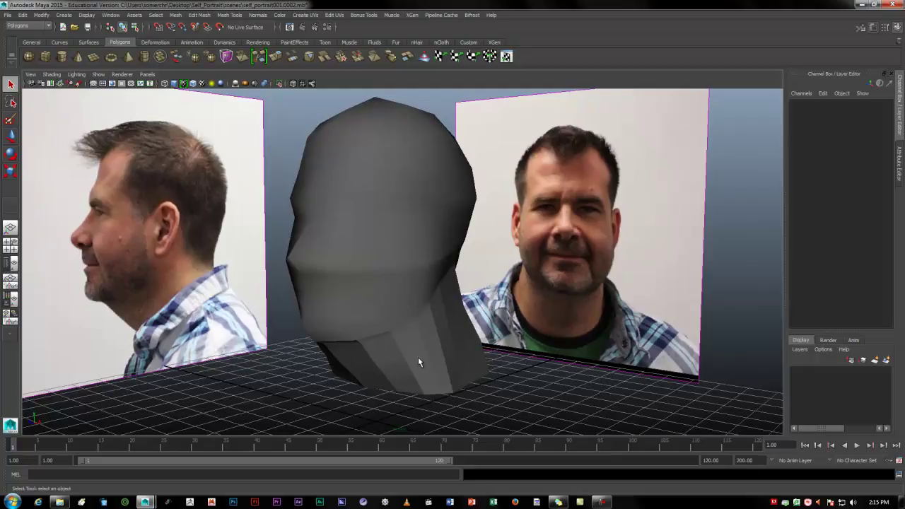
Apply Soften Edge to the normals of the whole head mesh.
{"action": "left_click", "coordinate": [369, 228]}
{"action": "left_click_drag", "start_coordinate": [342, 377], "coordinate": [365, 363], "text": "alt"}
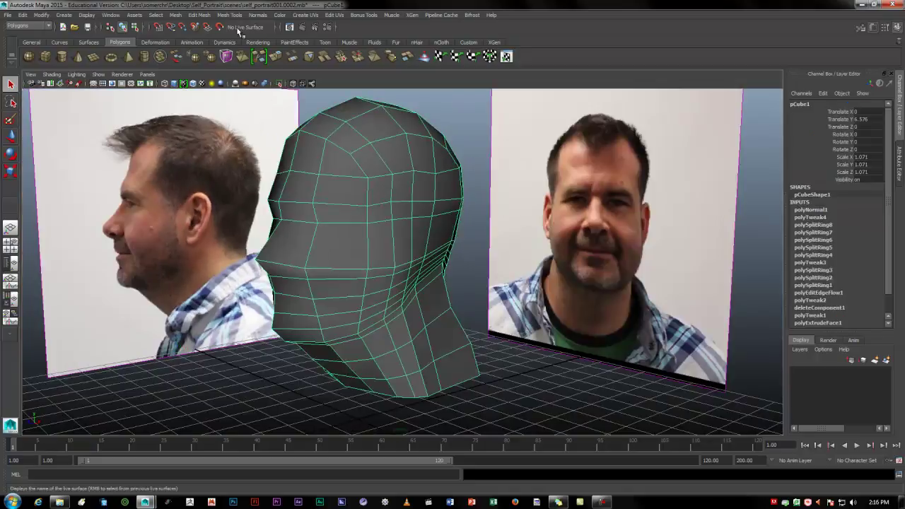
{"action": "left_click", "coordinate": [258, 14]}
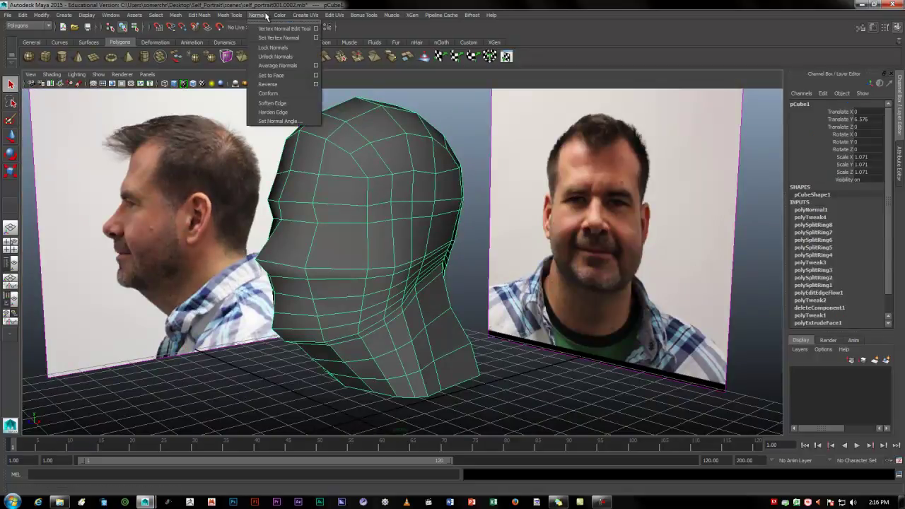
{"action": "left_click", "coordinate": [277, 104]}
{"action": "left_click", "coordinate": [530, 382]}
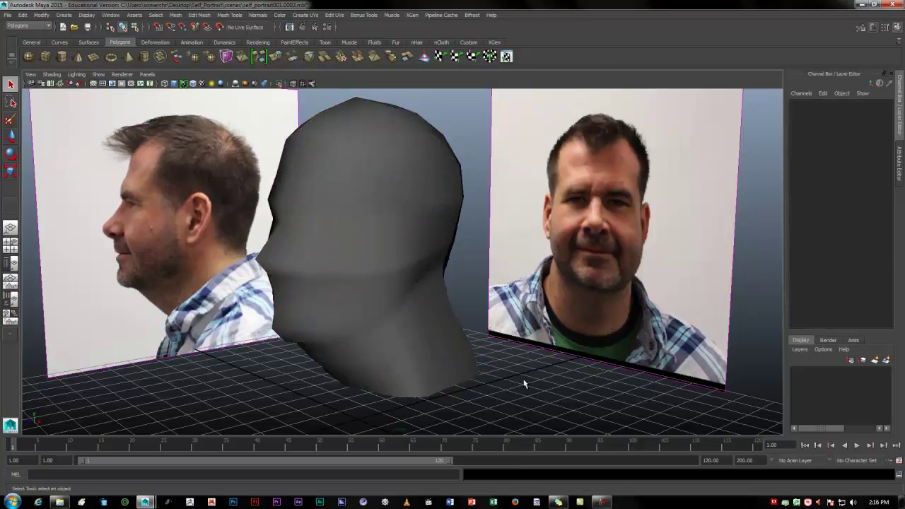
Inspect the softened head's shading and wireframe from several angles.
{"action": "mouse_move", "coordinate": [320, 359]}
{"action": "left_mouse_down", "text": "alt"}
{"action": "mouse_move", "coordinate": [353, 343]}
{"action": "mouse_move", "coordinate": [410, 339]}
{"action": "mouse_move", "coordinate": [307, 349]}
{"action": "mouse_move", "coordinate": [298, 356]}
{"action": "mouse_move", "coordinate": [307, 361]}
{"action": "left_mouse_up", "text": "alt"}
{"action": "left_click", "coordinate": [320, 273]}
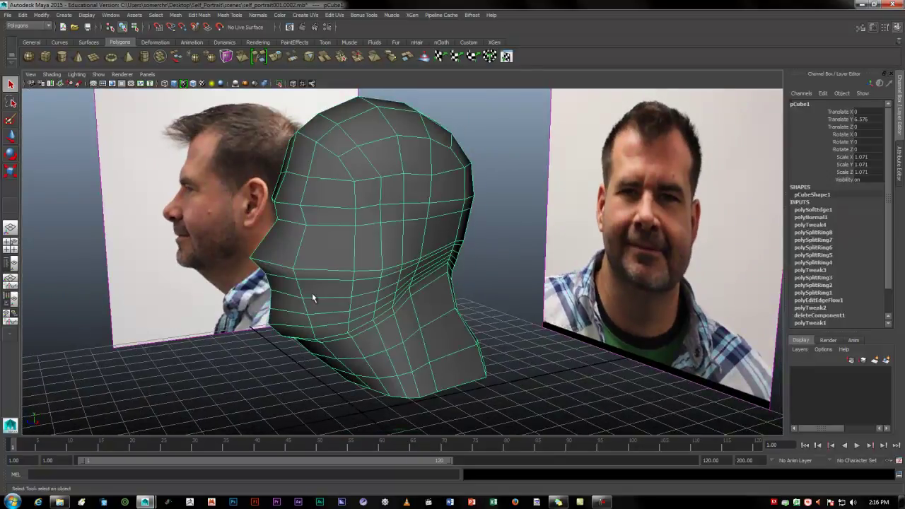
{"action": "left_click", "coordinate": [244, 347]}
{"action": "left_click_drag", "start_coordinate": [243, 346], "coordinate": [263, 344], "text": "alt"}
{"action": "left_click", "coordinate": [419, 213]}
{"action": "mouse_move", "coordinate": [389, 226]}
{"action": "left_mouse_down", "text": "alt"}
{"action": "mouse_move", "coordinate": [431, 208]}
{"action": "mouse_move", "coordinate": [394, 238]}
{"action": "left_mouse_up", "text": "alt"}
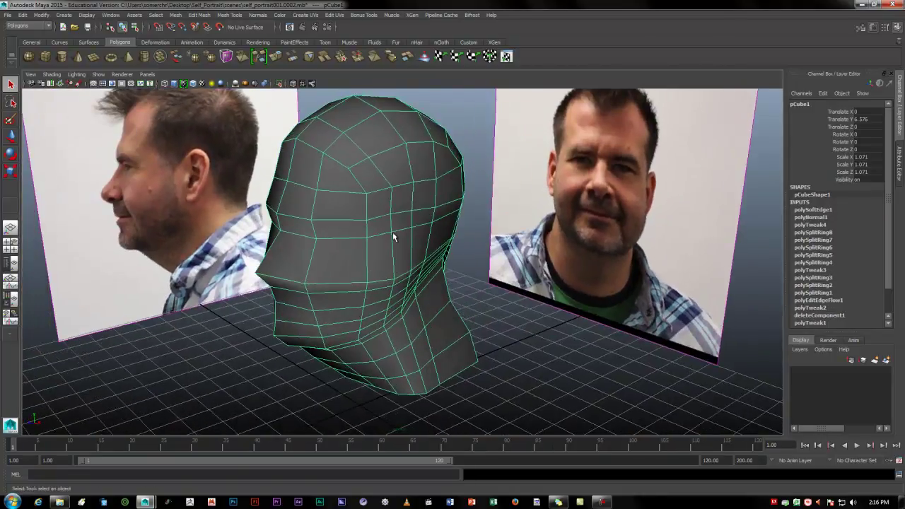
Switch the head mesh to edge selection and pick one of the crowded edges between the jaw and the back of the neck.
{"action": "left_click_drag", "start_coordinate": [362, 272], "coordinate": [502, 305], "text": "alt"}
{"action": "left_click_drag", "start_coordinate": [420, 298], "coordinate": [426, 252], "text": "alt"}
{"action": "left_click_drag", "start_coordinate": [458, 283], "coordinate": [403, 289], "text": "alt"}
{"action": "left_click_drag", "start_coordinate": [490, 275], "coordinate": [443, 279], "text": "alt"}
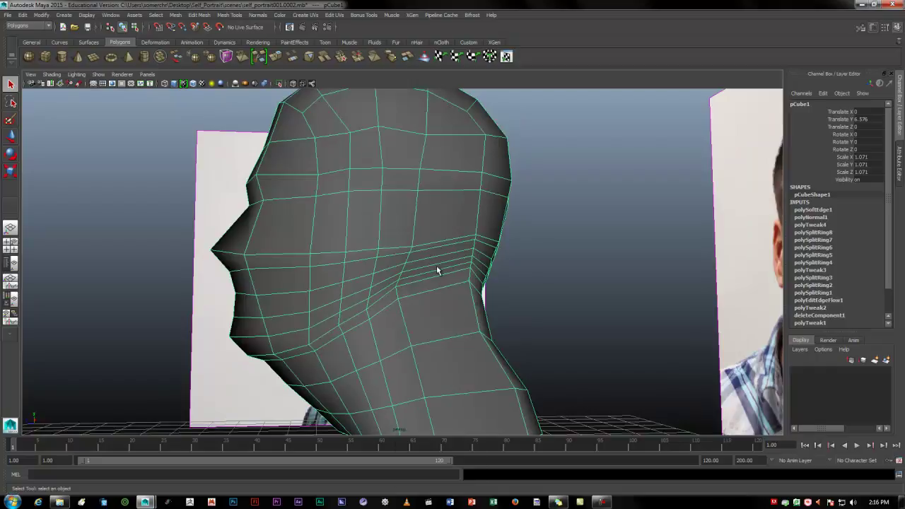
{"action": "right_click", "coordinate": [436, 269]}
{"action": "left_click", "coordinate": [436, 245]}
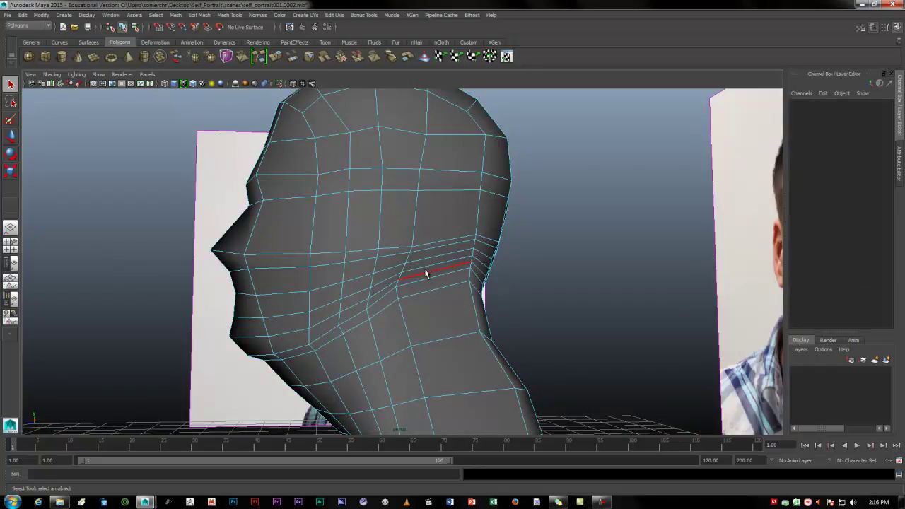
{"action": "left_click", "coordinate": [426, 274]}
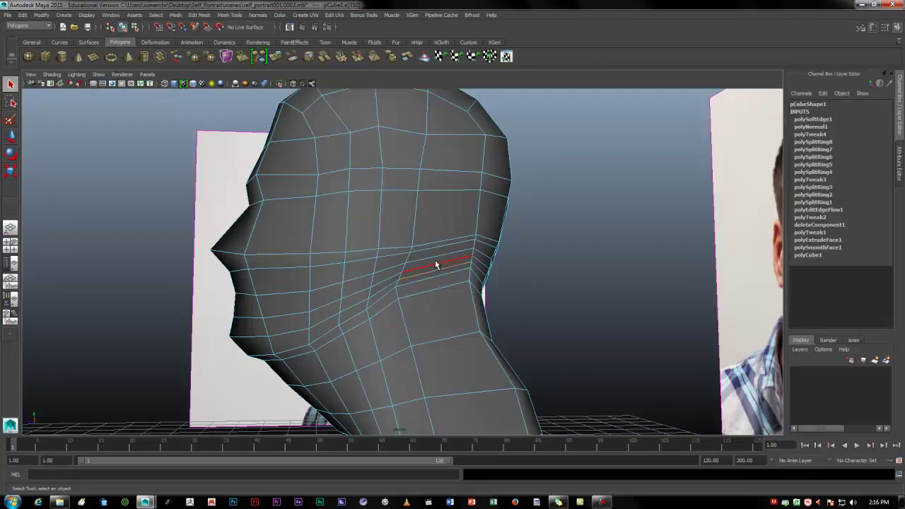
{"action": "left_click", "coordinate": [436, 262]}
Select the closely spaced horizontal edges on the side of the head, behind the jaw.
{"action": "left_click_drag", "start_coordinate": [435, 267], "coordinate": [460, 315], "text": "alt"}
{"action": "left_click_drag", "start_coordinate": [505, 338], "coordinate": [415, 286], "text": "alt"}
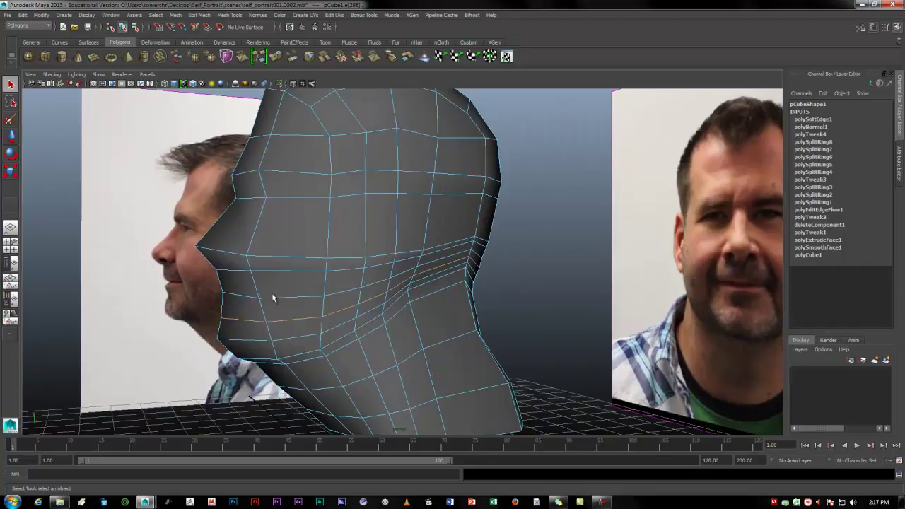
{"action": "left_click_drag", "start_coordinate": [405, 306], "coordinate": [389, 282], "text": "alt"}
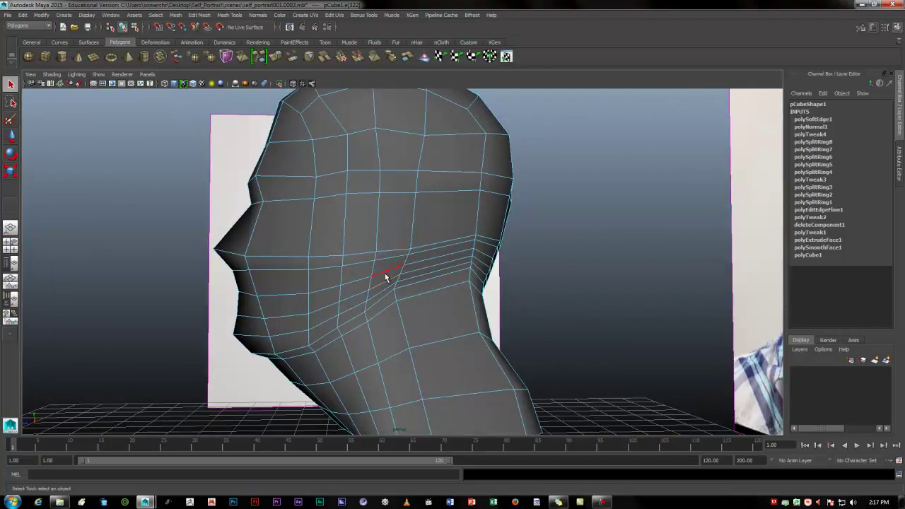
{"action": "left_click", "coordinate": [384, 257]}
{"action": "left_click", "coordinate": [423, 269]}
Extend the selection to the three crowded edge rows running around the back of the head.
{"action": "left_click_drag", "start_coordinate": [438, 319], "coordinate": [463, 245], "text": "alt"}
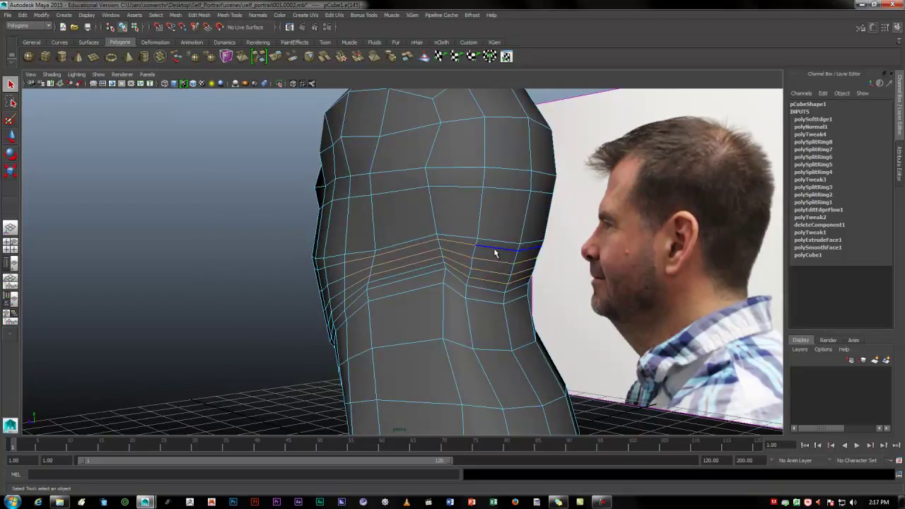
{"action": "left_click_drag", "start_coordinate": [483, 301], "coordinate": [448, 271], "text": "alt"}
{"action": "key", "text": "ctrl+z"}
{"action": "left_click", "coordinate": [447, 264], "text": "shift"}
{"action": "left_click", "coordinate": [448, 256], "text": "shift"}
{"action": "left_click", "coordinate": [447, 274], "text": "shift"}
{"action": "left_click_drag", "start_coordinate": [442, 310], "coordinate": [581, 279], "text": "alt"}
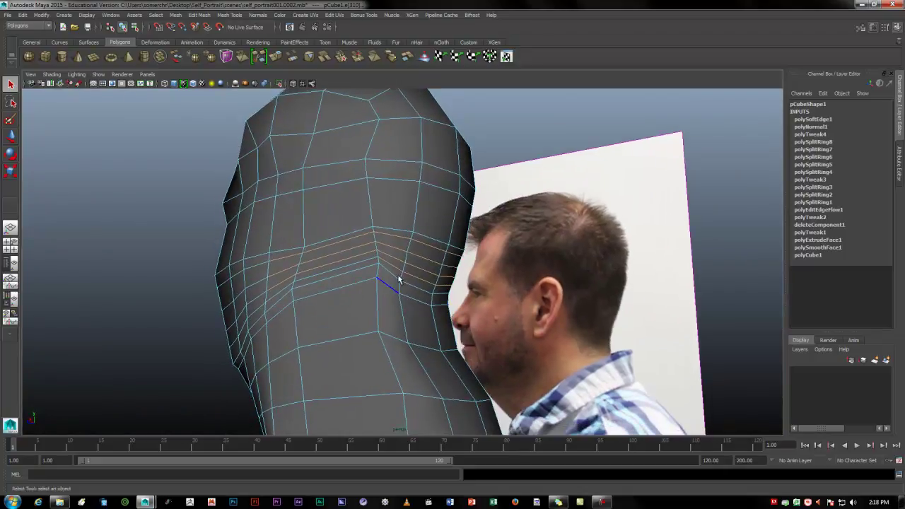
{"action": "left_click_drag", "start_coordinate": [393, 278], "coordinate": [362, 302], "text": "alt"}
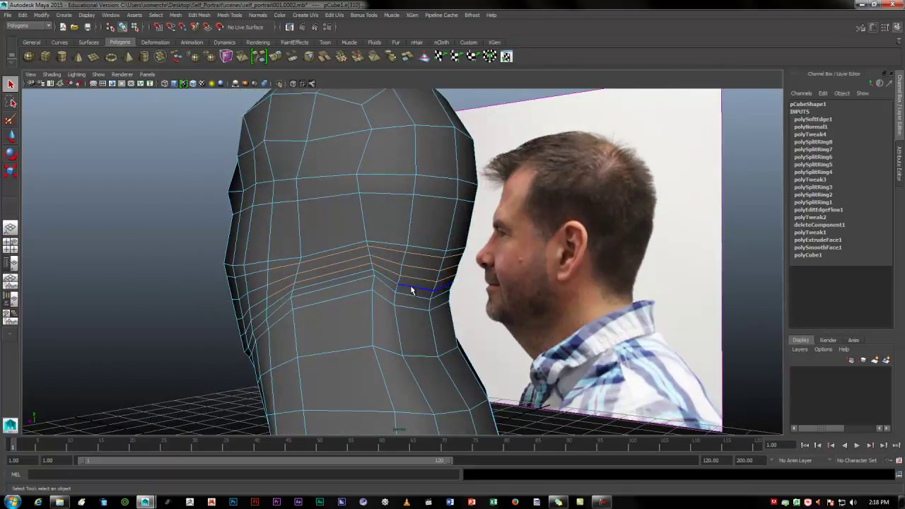
{"action": "left_click_drag", "start_coordinate": [459, 318], "coordinate": [229, 309], "text": "alt"}
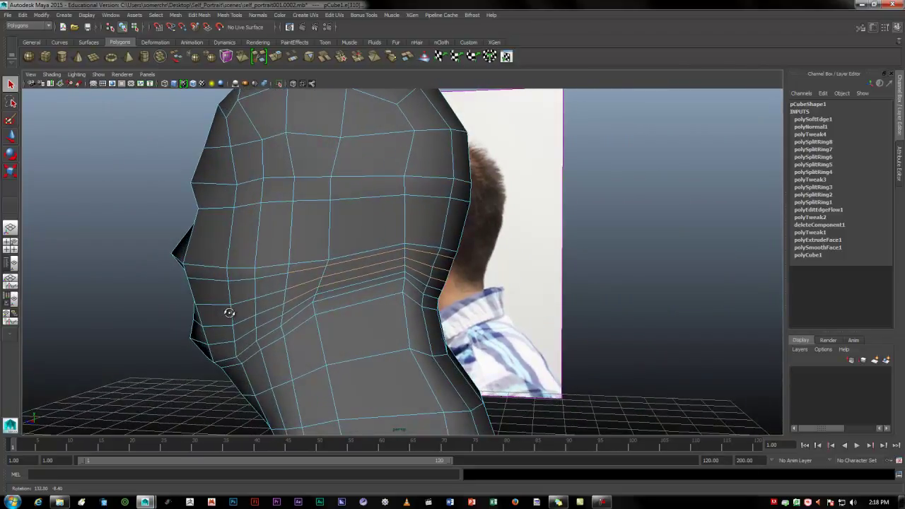
Try a plain deletion of the selected edges, check the mesh's vertices, and undo the deletion.
{"action": "left_click", "coordinate": [357, 306], "text": "ctrl"}
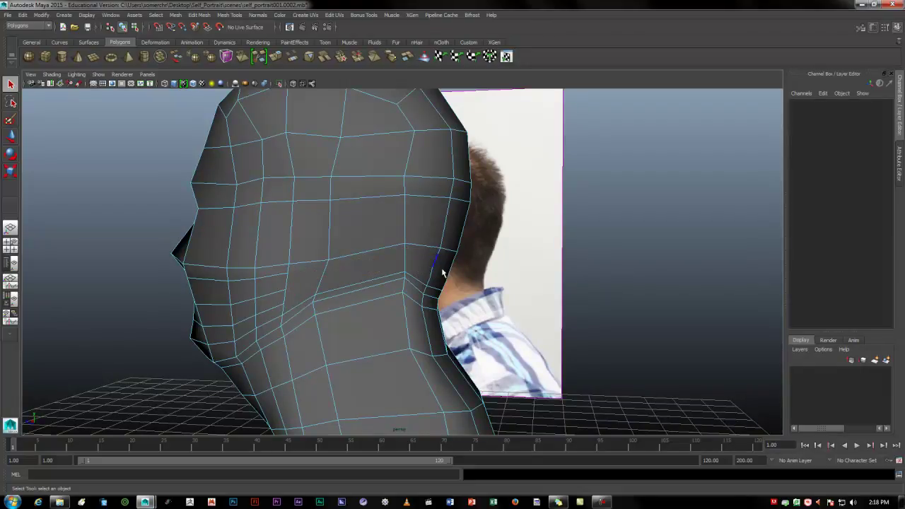
{"action": "right_click_drag", "start_coordinate": [429, 280], "coordinate": [405, 279]}
{"action": "key", "text": "ctrl+z"}
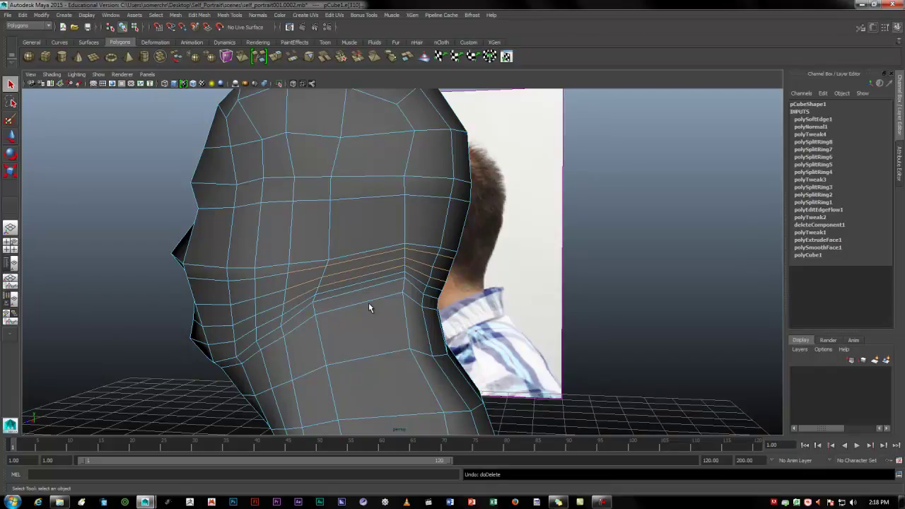
Delete the selected edge rows together with their vertices, and switch to vertex mode to check the area behind the jaw.
{"action": "key", "text": "ctrl+Delete"}
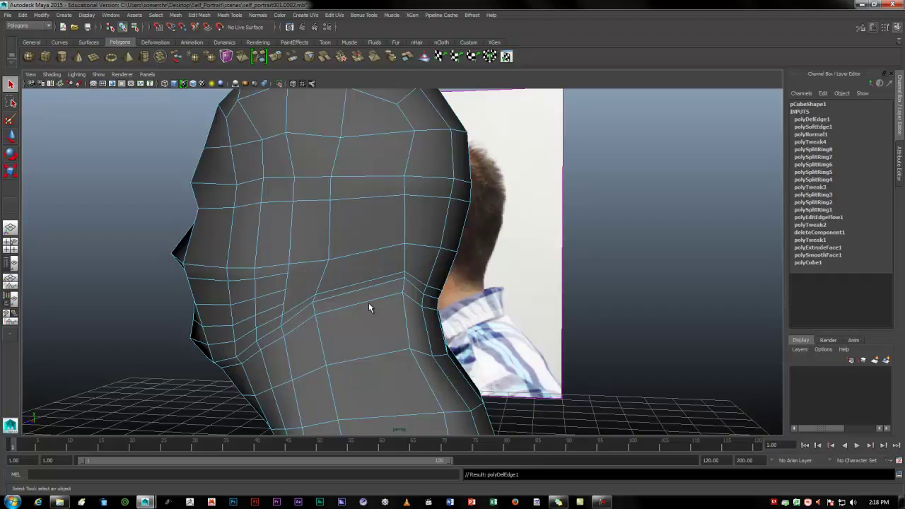
{"action": "left_click_drag", "start_coordinate": [420, 317], "coordinate": [405, 274], "text": "alt"}
{"action": "right_click", "coordinate": [380, 277]}
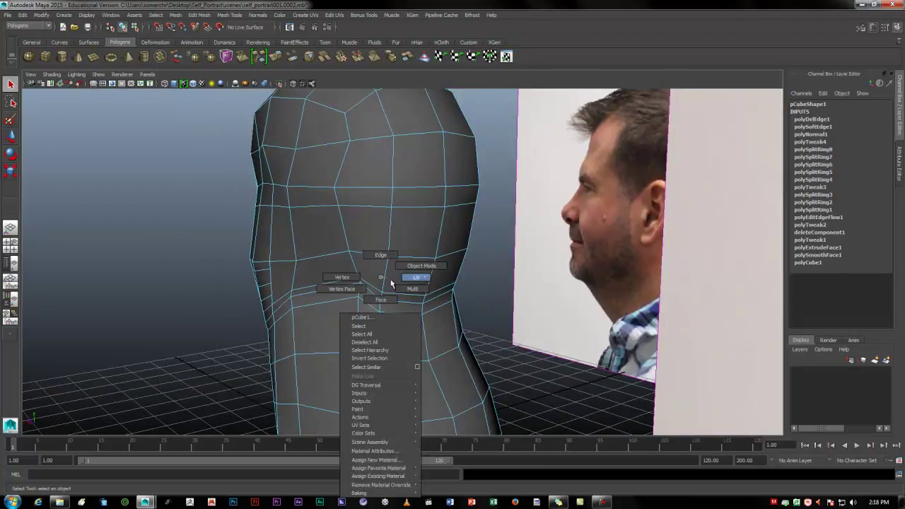
{"action": "left_click", "coordinate": [342, 277]}
{"action": "left_click_drag", "start_coordinate": [354, 278], "coordinate": [380, 318], "text": "alt"}
{"action": "left_click_drag", "start_coordinate": [393, 317], "coordinate": [446, 281], "text": "alt"}
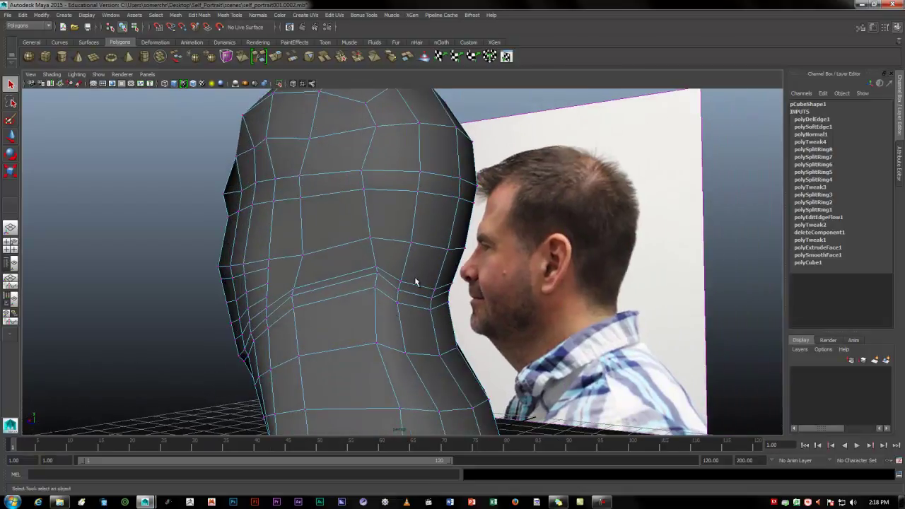
{"action": "left_click_drag", "start_coordinate": [403, 309], "coordinate": [464, 313], "text": "alt"}
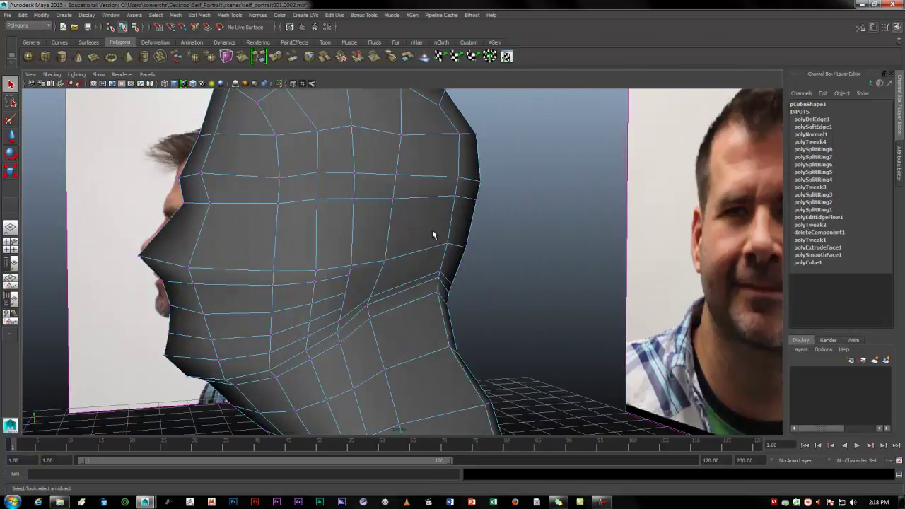
{"action": "left_click_drag", "start_coordinate": [426, 264], "coordinate": [322, 267], "text": "alt"}
{"action": "left_click_drag", "start_coordinate": [428, 223], "coordinate": [323, 174], "text": "alt"}
{"action": "mouse_move", "coordinate": [400, 255]}
{"action": "left_mouse_down", "text": "alt"}
{"action": "mouse_move", "coordinate": [347, 254]}
{"action": "mouse_move", "coordinate": [386, 253]}
{"action": "mouse_move", "coordinate": [374, 258]}
{"action": "mouse_move", "coordinate": [389, 246]}
{"action": "left_mouse_up", "text": "alt"}
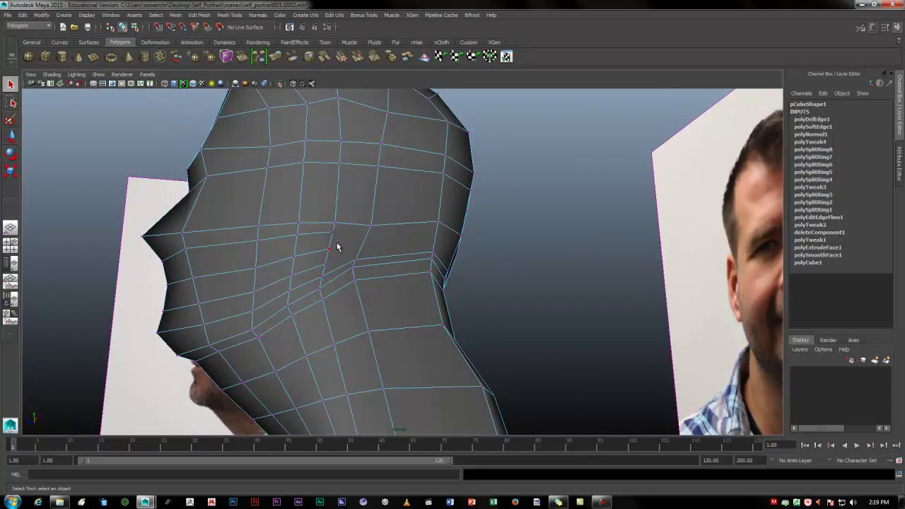
Return the head mesh to edge mode and activate the Multi-Cut tool over the front of the face.
{"action": "right_click_drag", "start_coordinate": [336, 238], "coordinate": [334, 217]}
{"action": "mouse_move", "coordinate": [340, 290]}
{"action": "left_mouse_down", "text": "alt"}
{"action": "mouse_move", "coordinate": [317, 265]}
{"action": "mouse_move", "coordinate": [426, 268]}
{"action": "mouse_move", "coordinate": [386, 281]}
{"action": "mouse_move", "coordinate": [338, 273]}
{"action": "mouse_move", "coordinate": [293, 287]}
{"action": "mouse_move", "coordinate": [307, 297]}
{"action": "mouse_move", "coordinate": [315, 290]}
{"action": "mouse_move", "coordinate": [320, 312]}
{"action": "mouse_move", "coordinate": [354, 312]}
{"action": "mouse_move", "coordinate": [349, 304]}
{"action": "left_mouse_up", "text": "alt"}
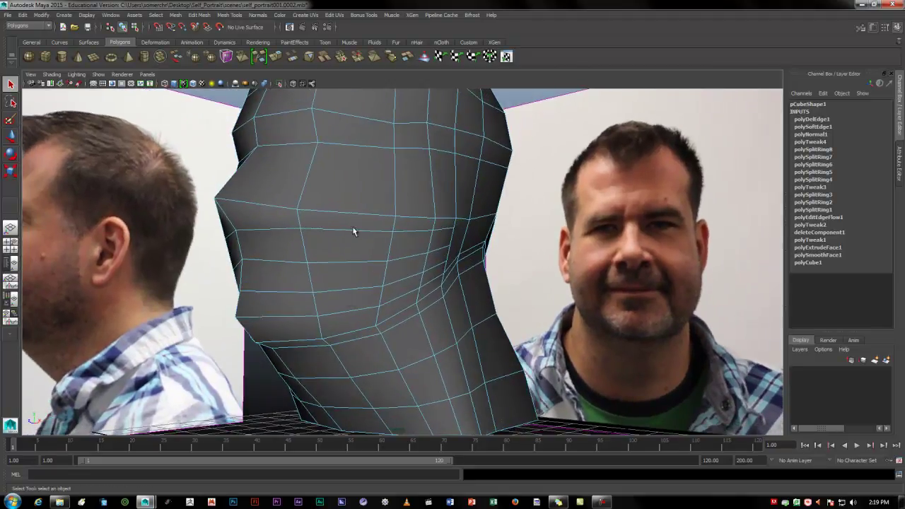
{"action": "left_click", "coordinate": [258, 58]}
{"action": "left_click_drag", "start_coordinate": [303, 273], "coordinate": [354, 282], "text": "alt"}
{"action": "key", "text": "space"}
{"action": "key", "text": "space"}
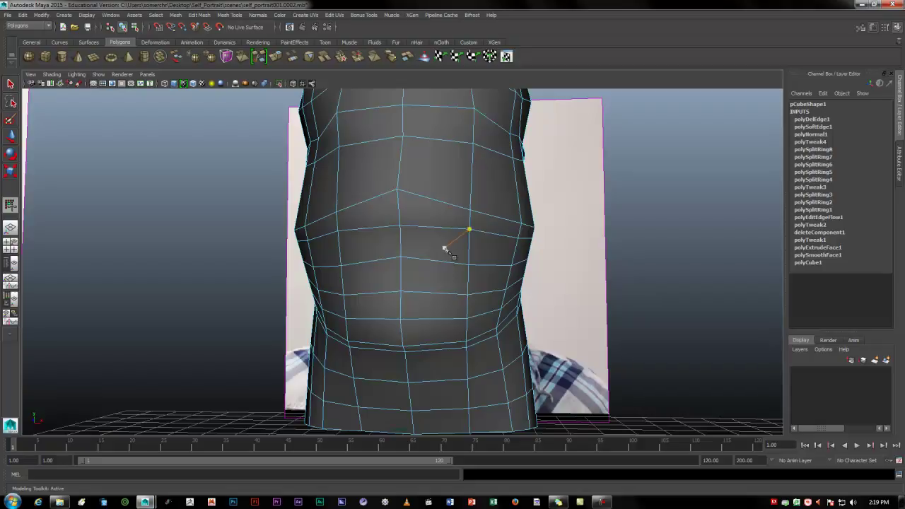
Place the first cut point on the face's vertical centre edge above the mouth line and check it against the reference photos in all views.
{"action": "left_click_drag", "start_coordinate": [479, 291], "coordinate": [353, 280], "text": "alt"}
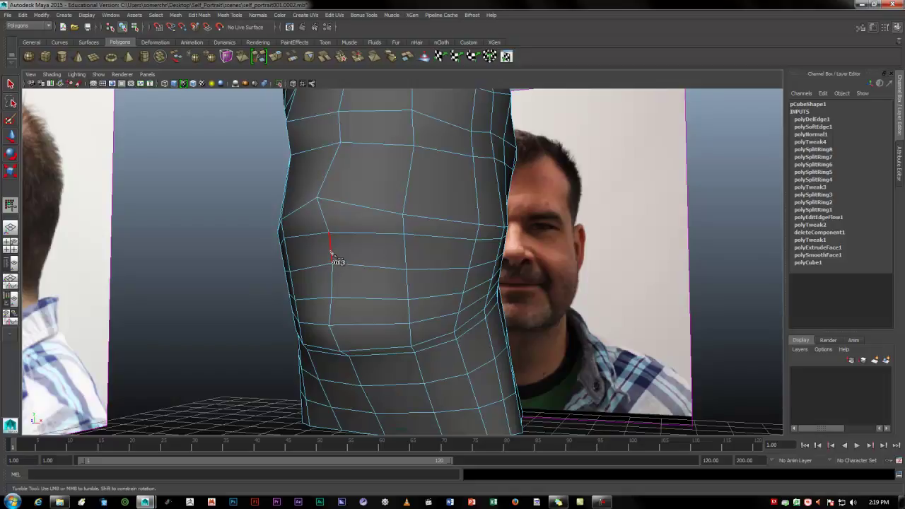
{"action": "left_click", "coordinate": [331, 248]}
{"action": "left_click_drag", "start_coordinate": [386, 261], "coordinate": [408, 272], "text": "alt"}
{"action": "scroll", "coordinate": [408, 273], "scroll_direction": "down", "scroll_amount": 3}
{"action": "key", "text": "space"}
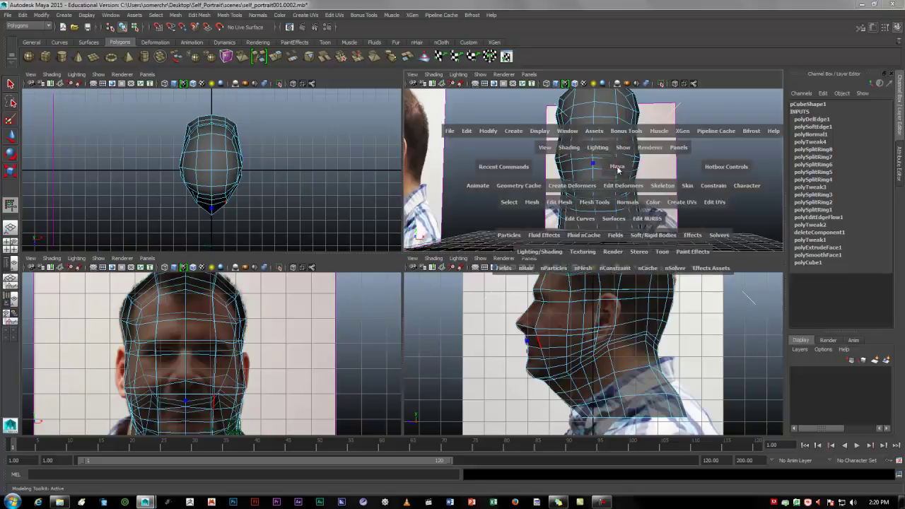
{"action": "key", "text": "space"}
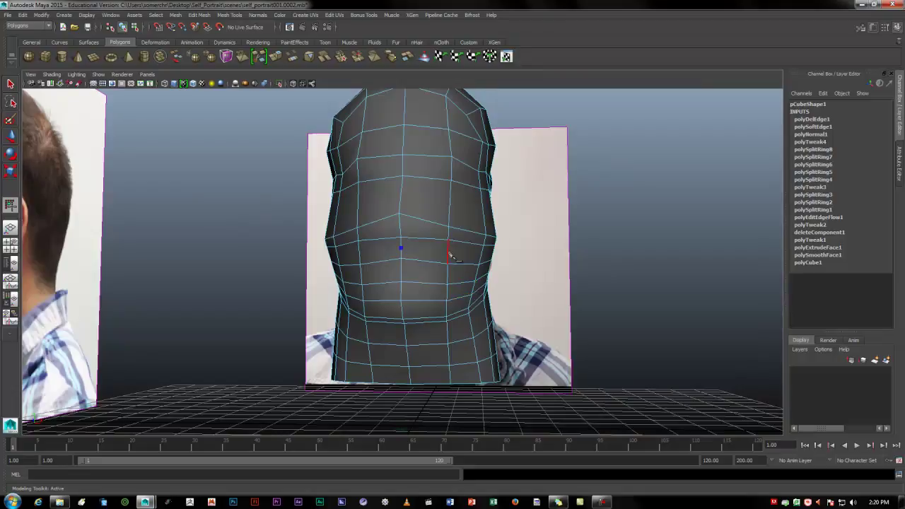
{"action": "left_click_drag", "start_coordinate": [441, 276], "coordinate": [432, 278], "text": "alt"}
{"action": "scroll", "coordinate": [433, 279], "scroll_direction": "up", "scroll_amount": 4}
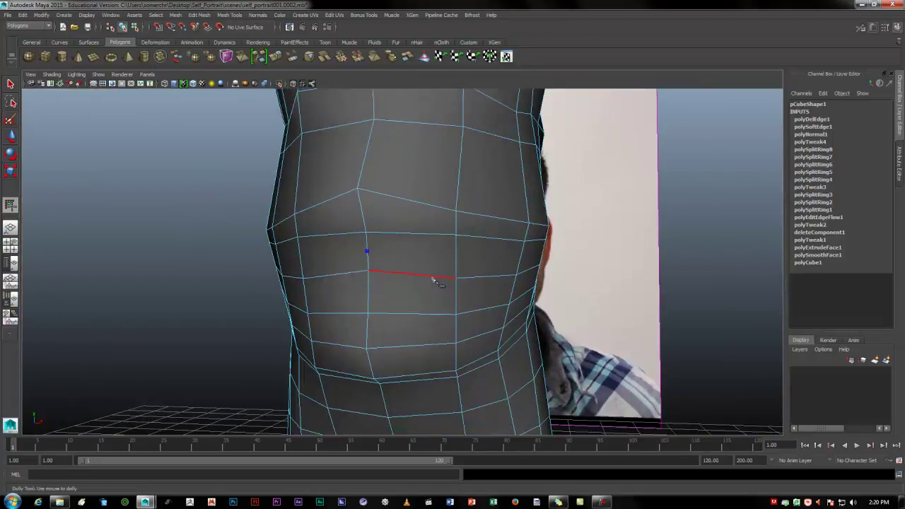
{"action": "left_click_drag", "start_coordinate": [458, 319], "coordinate": [434, 324], "text": "alt"}
{"action": "left_click_drag", "start_coordinate": [344, 327], "coordinate": [363, 323], "text": "alt"}
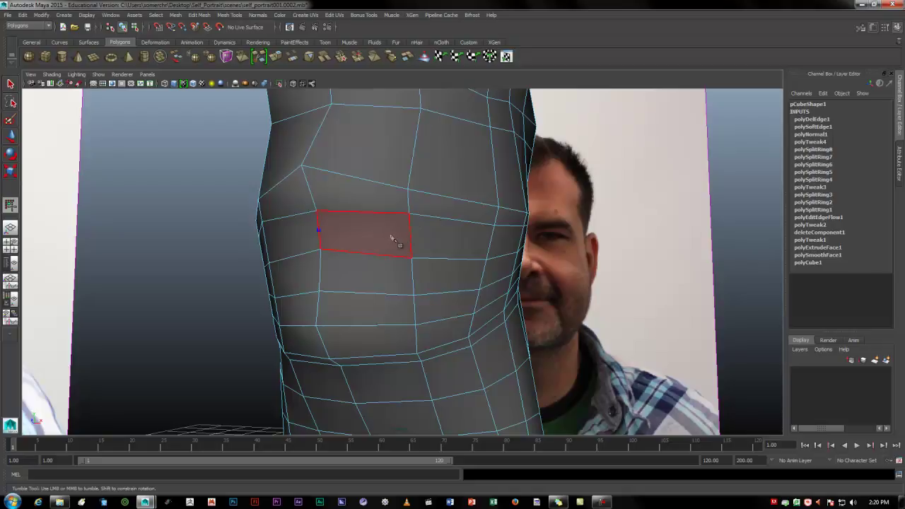
Continue the cut as a rectangle around the mouth, spanning both sides of the centre line and closing at its first point.
{"action": "left_click", "coordinate": [390, 236]}
{"action": "left_click", "coordinate": [389, 273]}
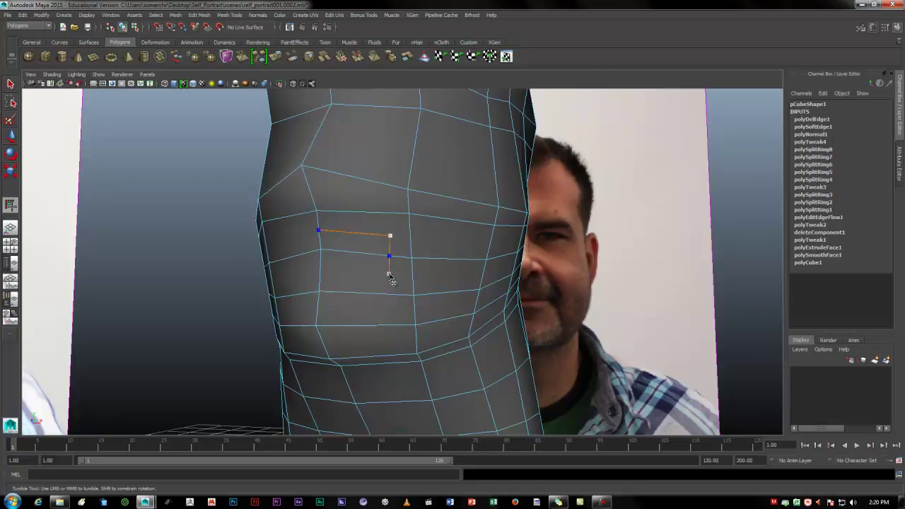
{"action": "left_click", "coordinate": [320, 271]}
{"action": "left_click_drag", "start_coordinate": [330, 294], "coordinate": [371, 297], "text": "alt"}
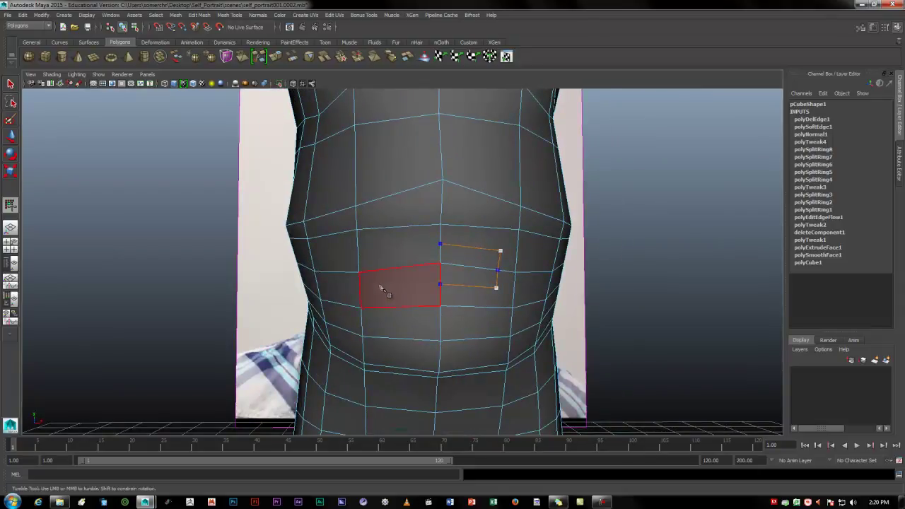
{"action": "left_click", "coordinate": [379, 287]}
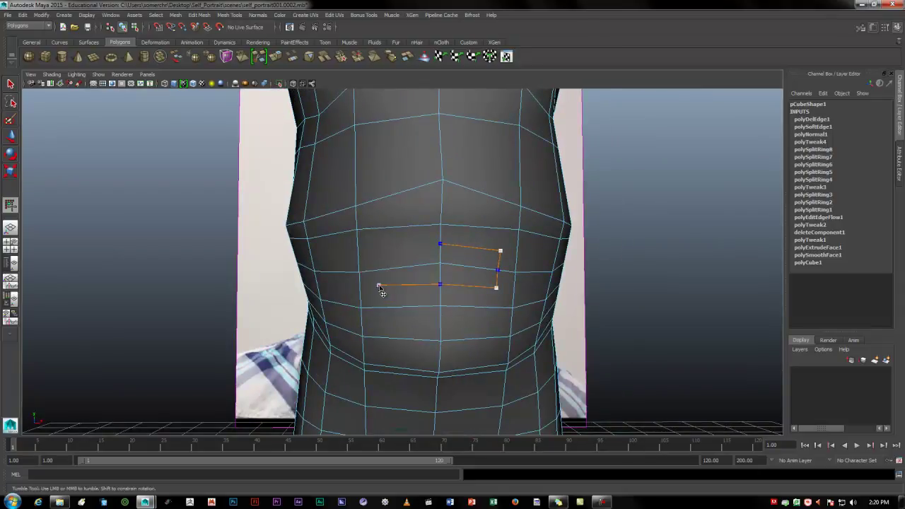
{"action": "left_click", "coordinate": [381, 250]}
{"action": "left_click", "coordinate": [440, 245]}
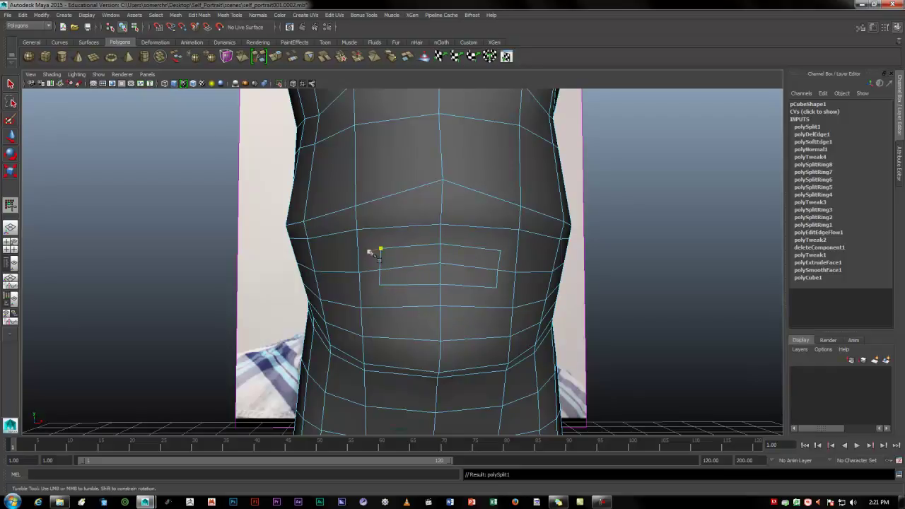
{"action": "left_click", "coordinate": [10, 84]}
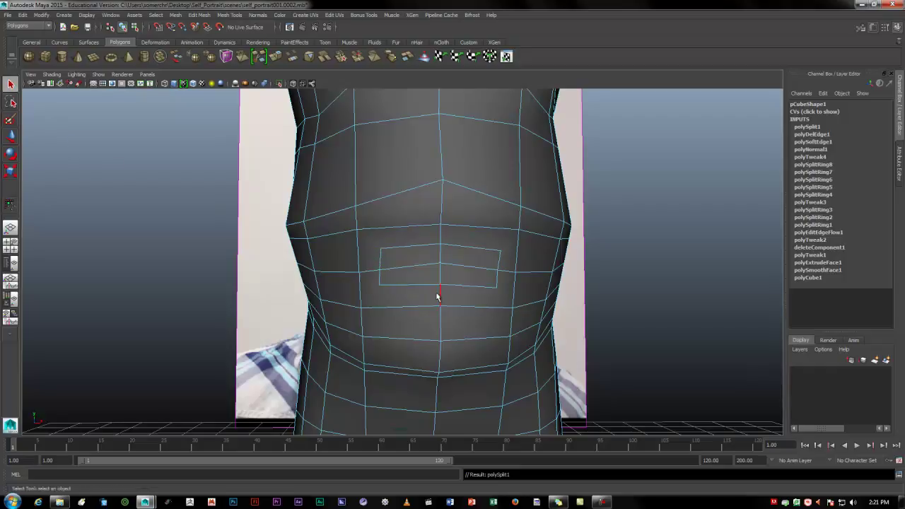
{"action": "right_click", "coordinate": [391, 237]}
Cut diagonal edges from the mouth rectangle's upper and lower corners on the character's right side to the nearest surrounding vertices.
{"action": "left_click", "coordinate": [260, 56]}
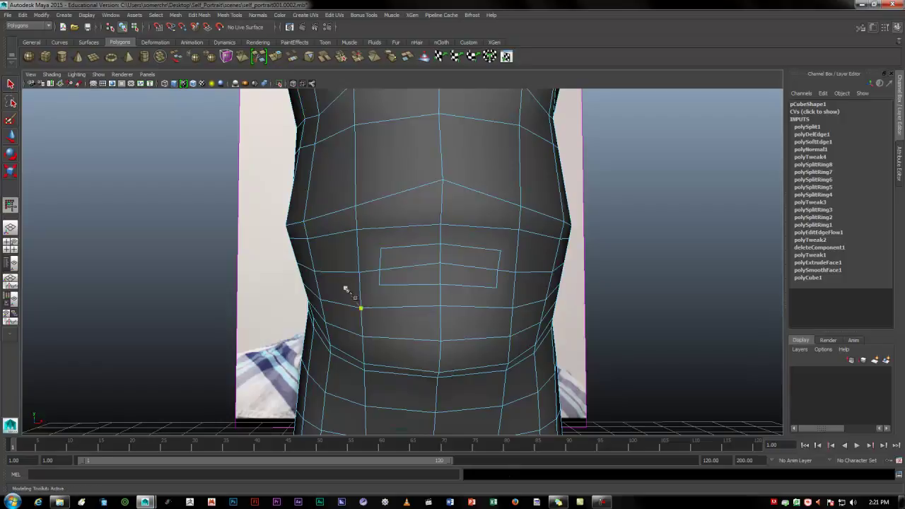
{"action": "left_click", "coordinate": [357, 231]}
{"action": "key", "text": "Return"}
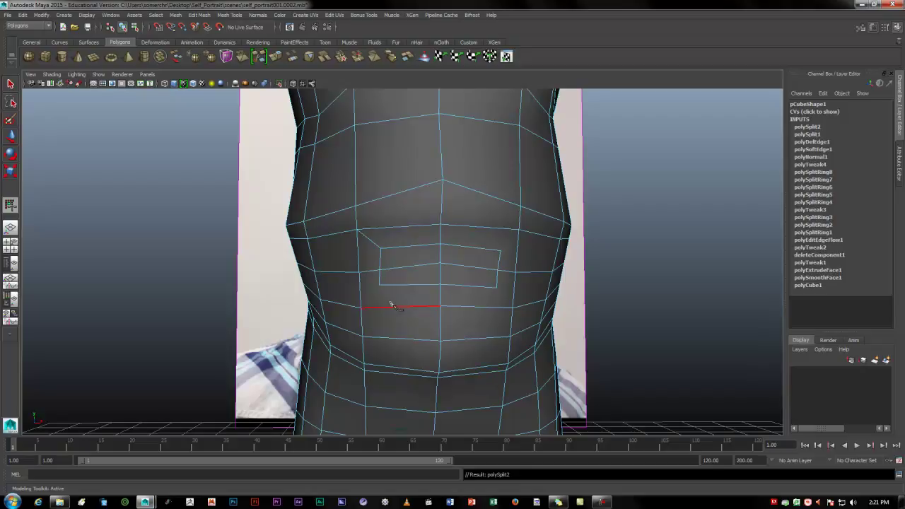
{"action": "left_click", "coordinate": [379, 285]}
{"action": "left_click", "coordinate": [361, 309]}
{"action": "key", "text": "Return"}
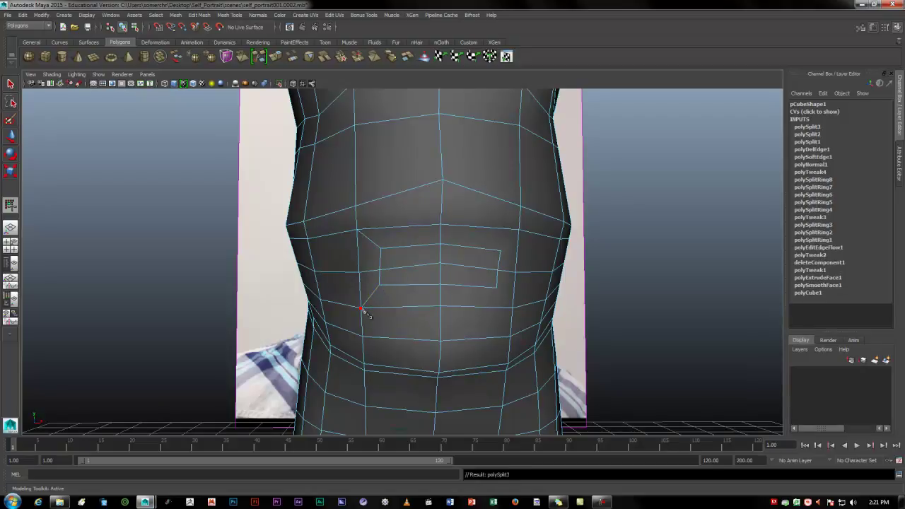
Cut matching diagonal edges from the mouth rectangle's two corners on the character's left side to the neighbouring vertices, and leave Multi-Cut.
{"action": "left_click", "coordinate": [500, 252]}
{"action": "left_click", "coordinate": [519, 232]}
{"action": "key", "text": "Return"}
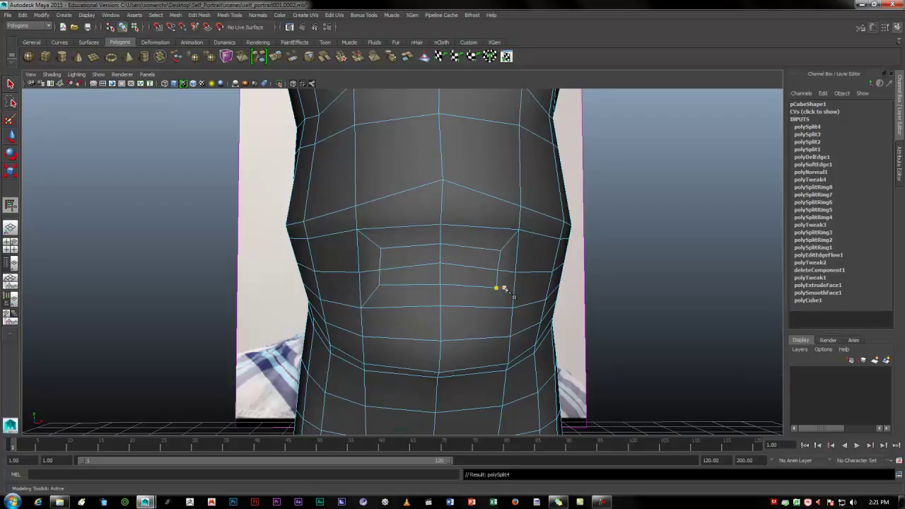
{"action": "left_click", "coordinate": [496, 288]}
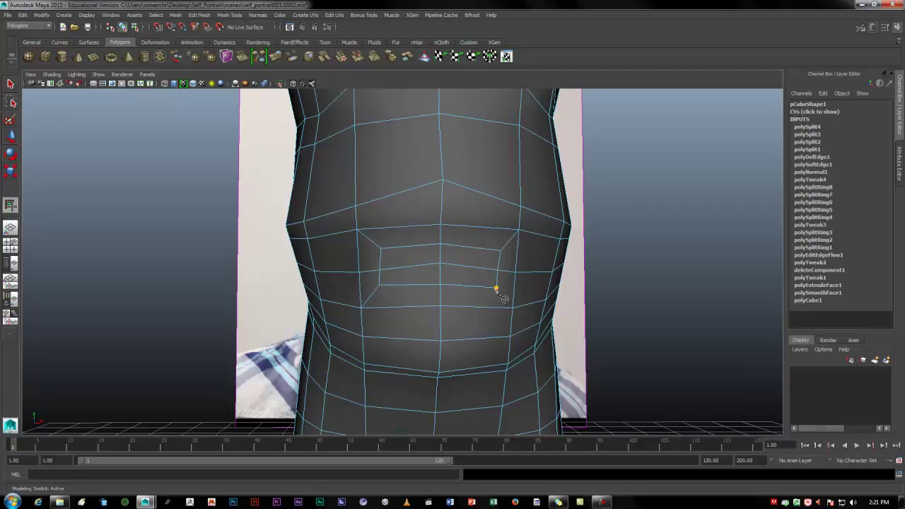
{"action": "left_click", "coordinate": [513, 311]}
{"action": "key", "text": "Return"}
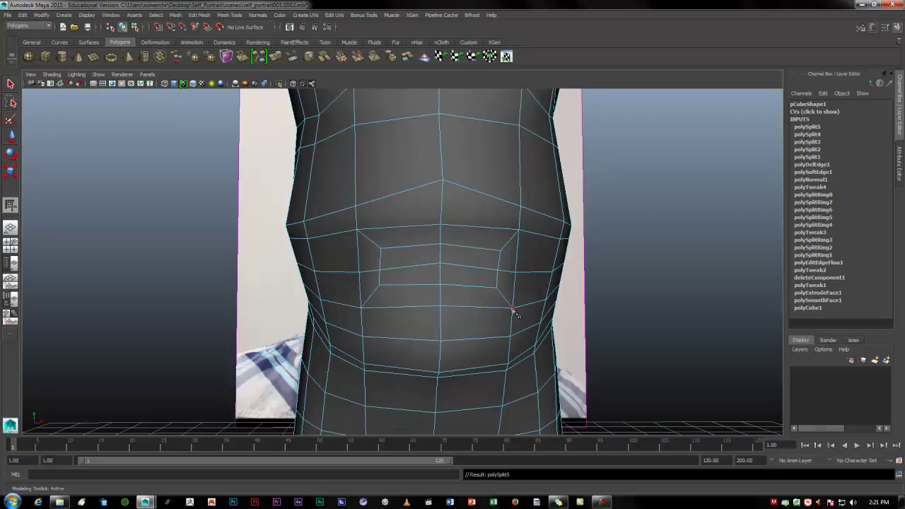
{"action": "left_click", "coordinate": [11, 85]}
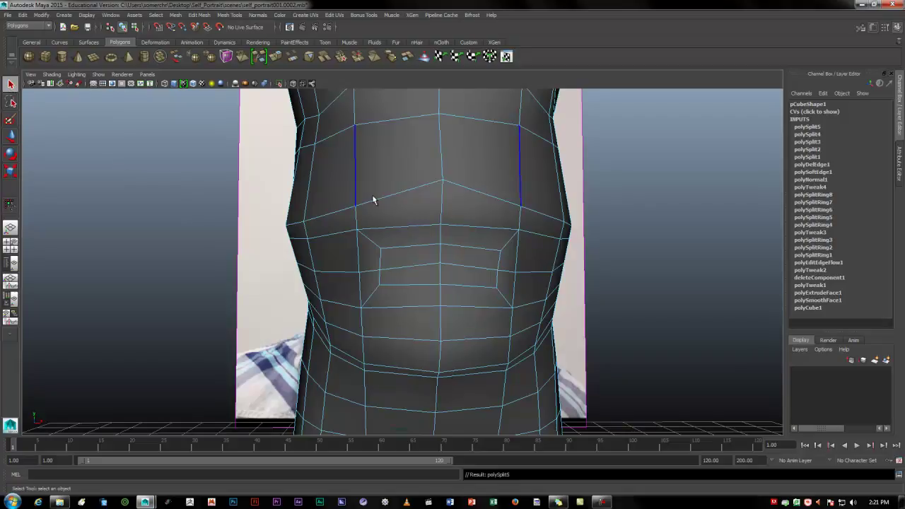
Select the four faces inside the mouth rectangle in face mode and delete them to open the mouth.
{"action": "right_click_drag", "start_coordinate": [430, 276], "coordinate": [437, 301]}
{"action": "left_click", "coordinate": [422, 277]}
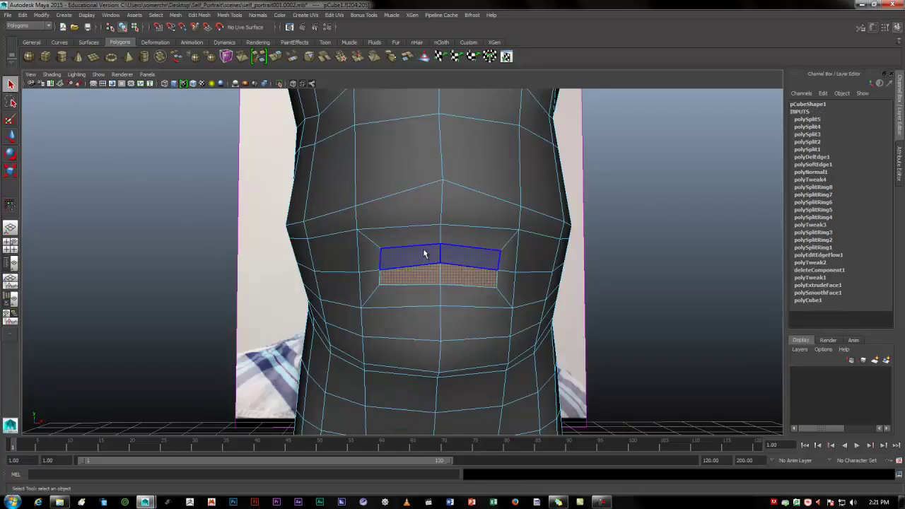
{"action": "left_click", "coordinate": [422, 252], "text": "shift"}
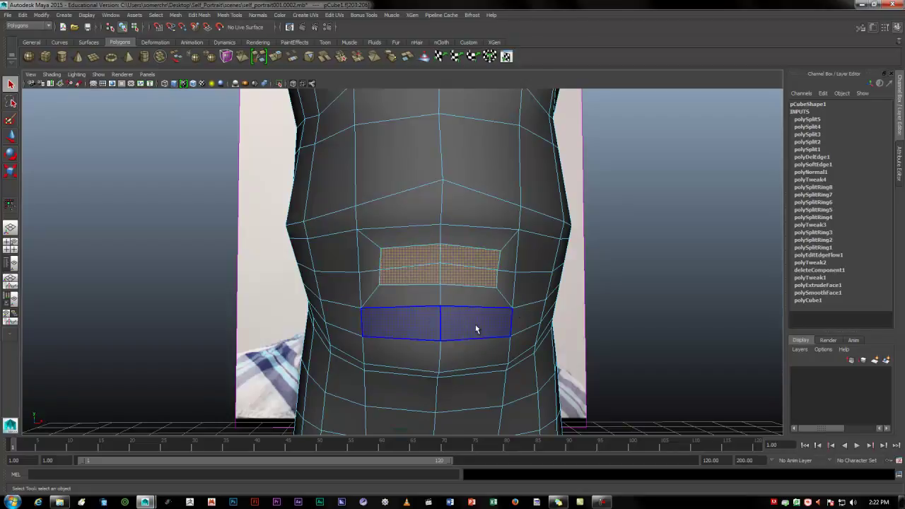
{"action": "key", "text": "Delete"}
Examine the mouth opening and the edge flow across the cheek and jaw on the smoothed head from several angles.
{"action": "left_click_drag", "start_coordinate": [463, 330], "coordinate": [401, 265], "text": "alt"}
{"action": "scroll", "coordinate": [409, 336], "scroll_direction": "down", "scroll_amount": 5}
{"action": "left_click_drag", "start_coordinate": [497, 308], "coordinate": [348, 321], "text": "alt"}
{"action": "scroll", "coordinate": [371, 306], "scroll_direction": "up", "scroll_amount": 3}
{"action": "left_click_drag", "start_coordinate": [381, 328], "coordinate": [429, 345], "text": "alt"}
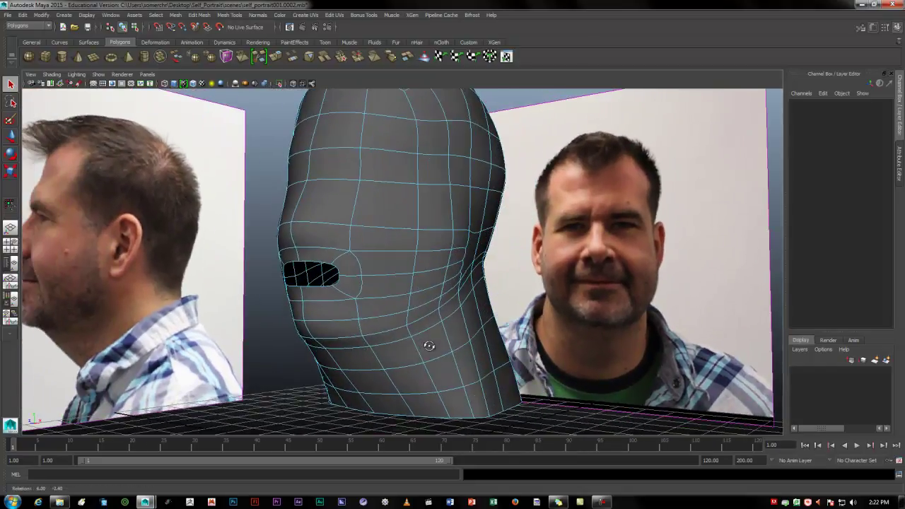
{"action": "left_click_drag", "start_coordinate": [431, 294], "coordinate": [422, 344], "text": "alt"}
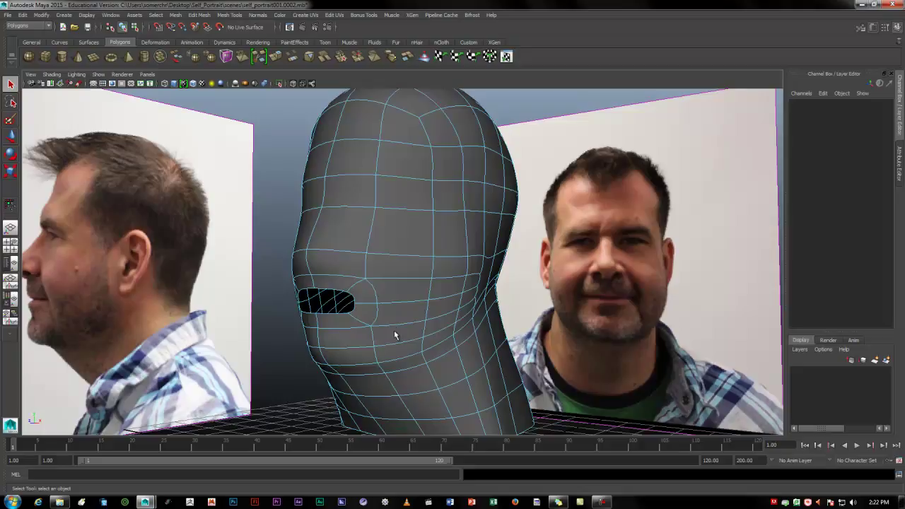
{"action": "left_click_drag", "start_coordinate": [475, 329], "coordinate": [415, 266], "text": "alt"}
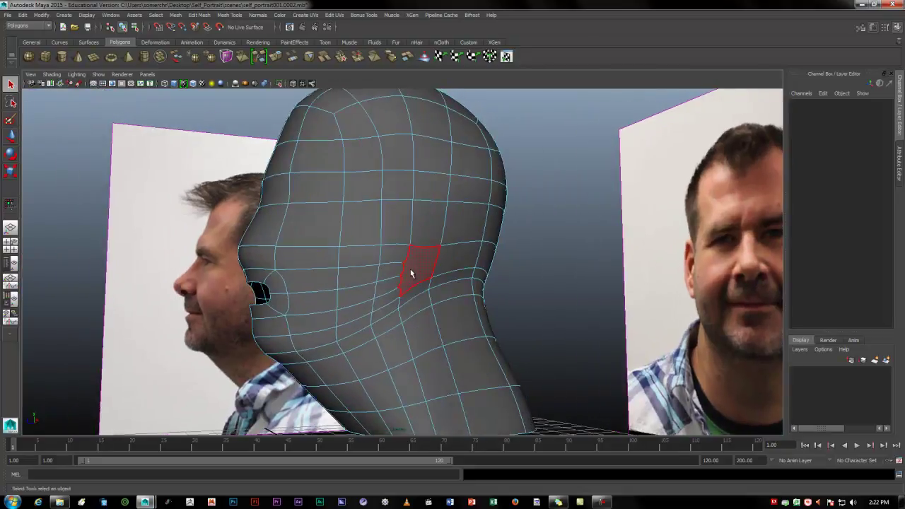